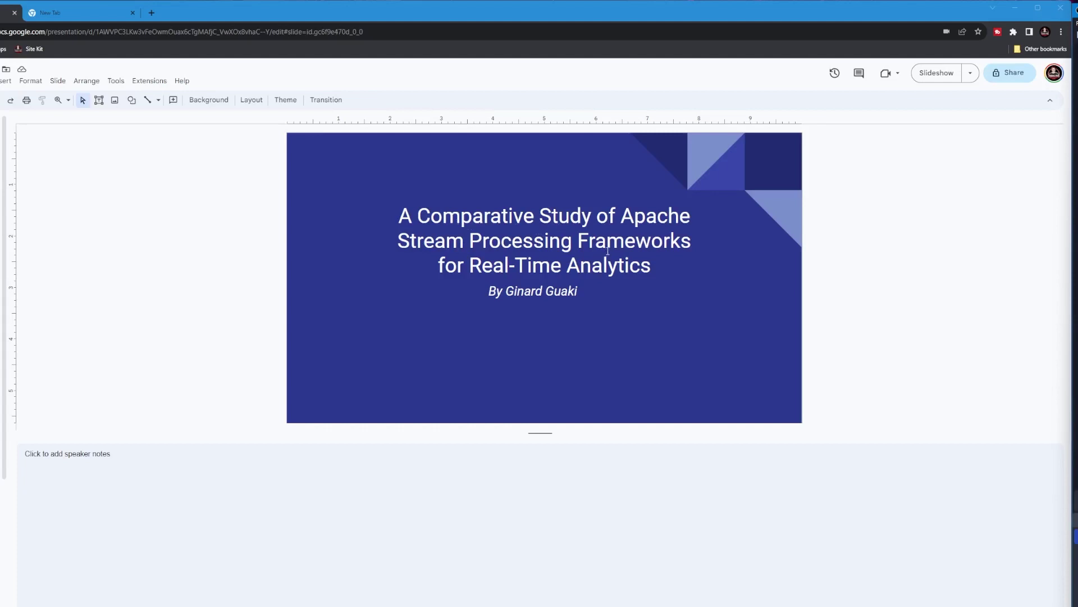
- Collapse and restore the notes panel, then type 'Type in your script' in the speaker notes
left_click(721, 263)
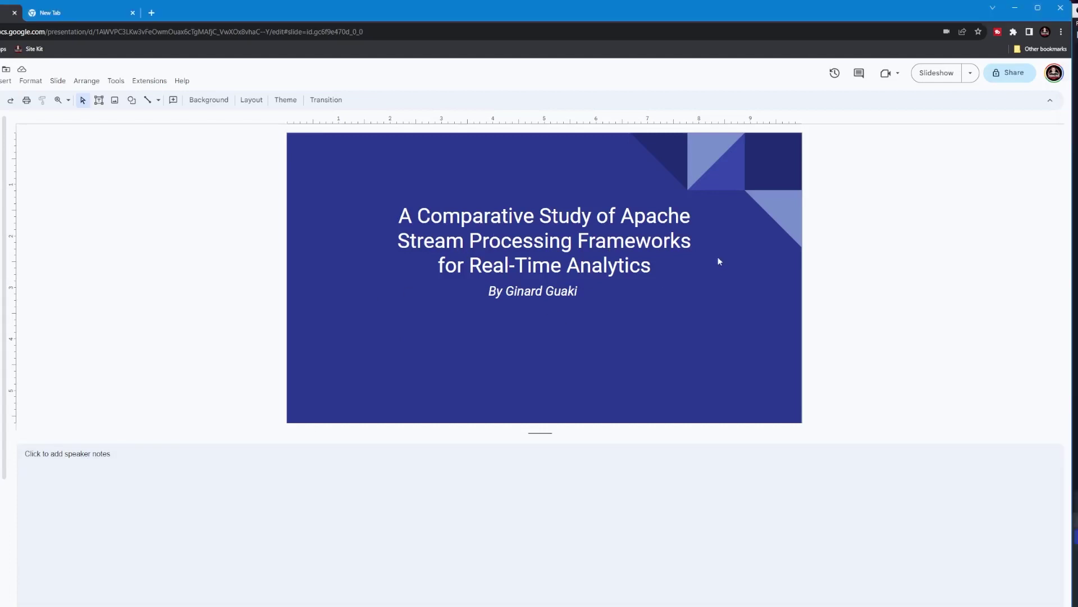
left_click(130, 454)
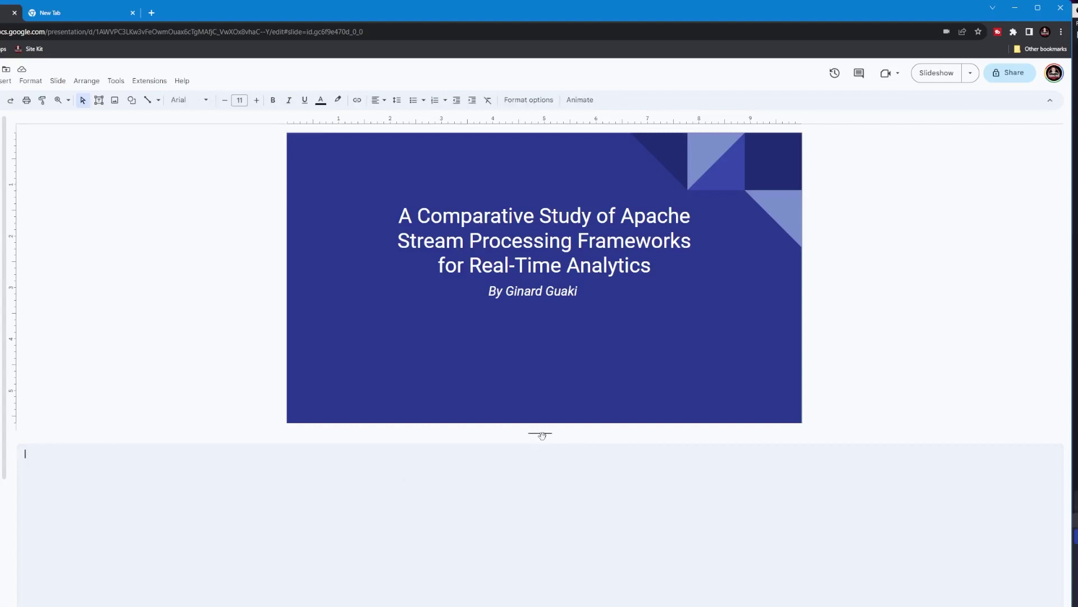
left_click_drag(539, 433, 535, 603)
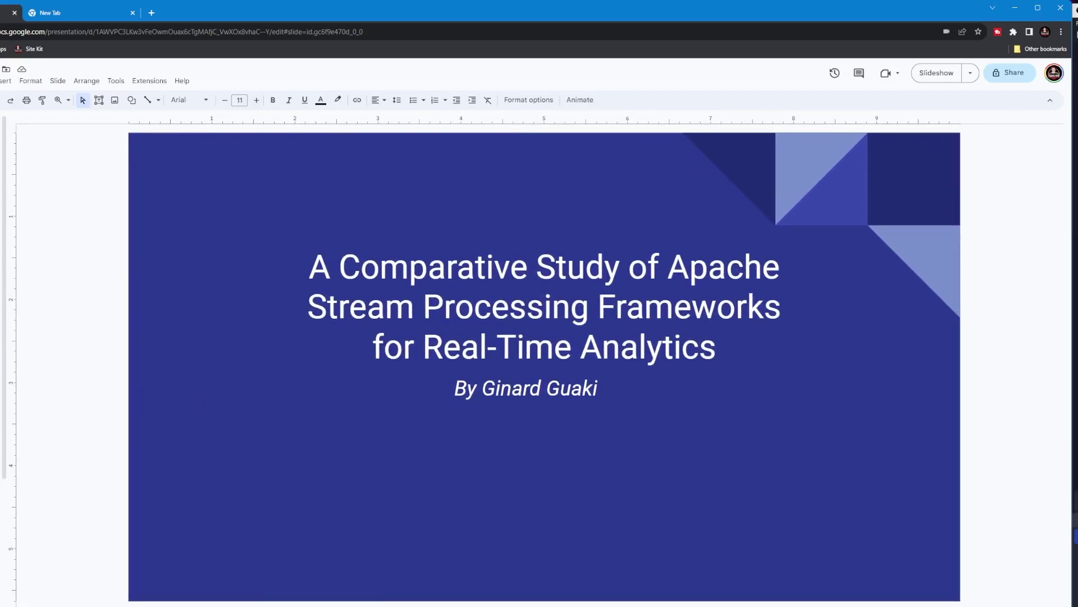
left_click_drag(535, 604, 576, 437)
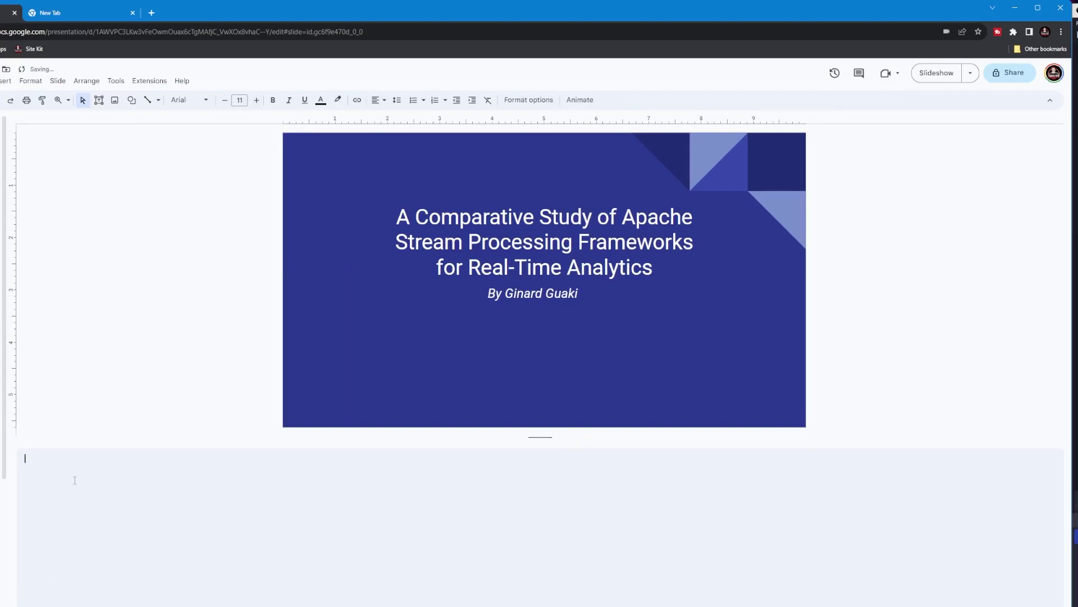
type("Type in y")
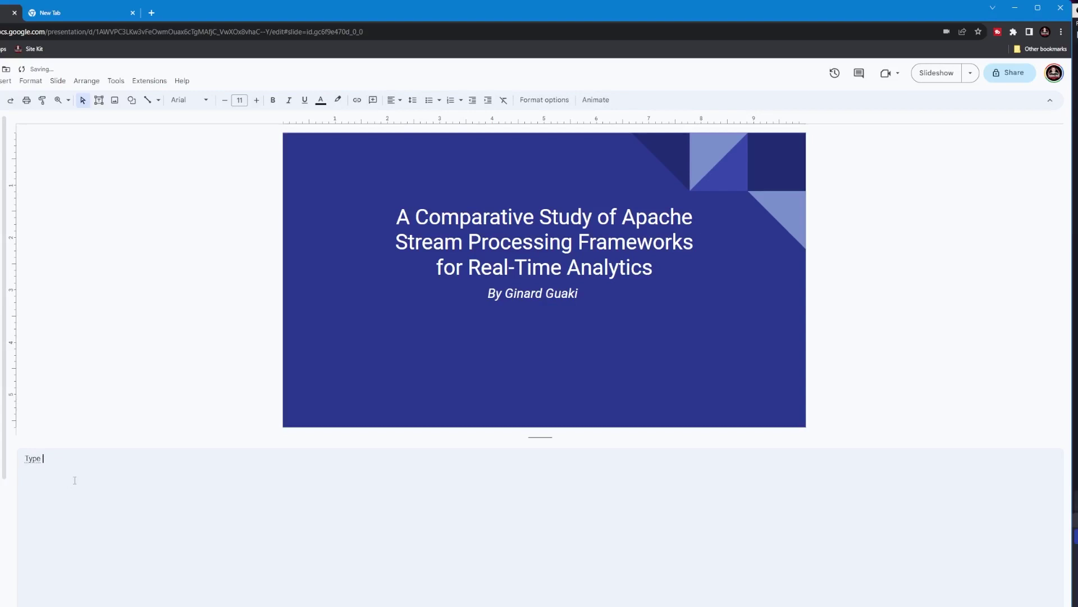
type("our script")
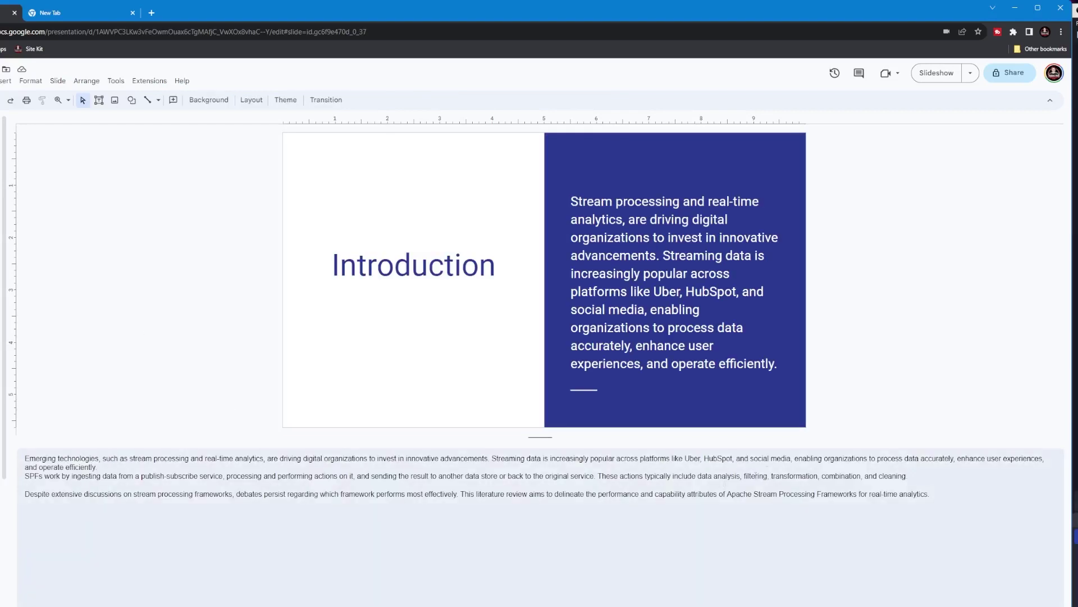
- Select and deselect the Introduction notes, then advance to the Research slide
left_click_drag(938, 488, 18, 459)
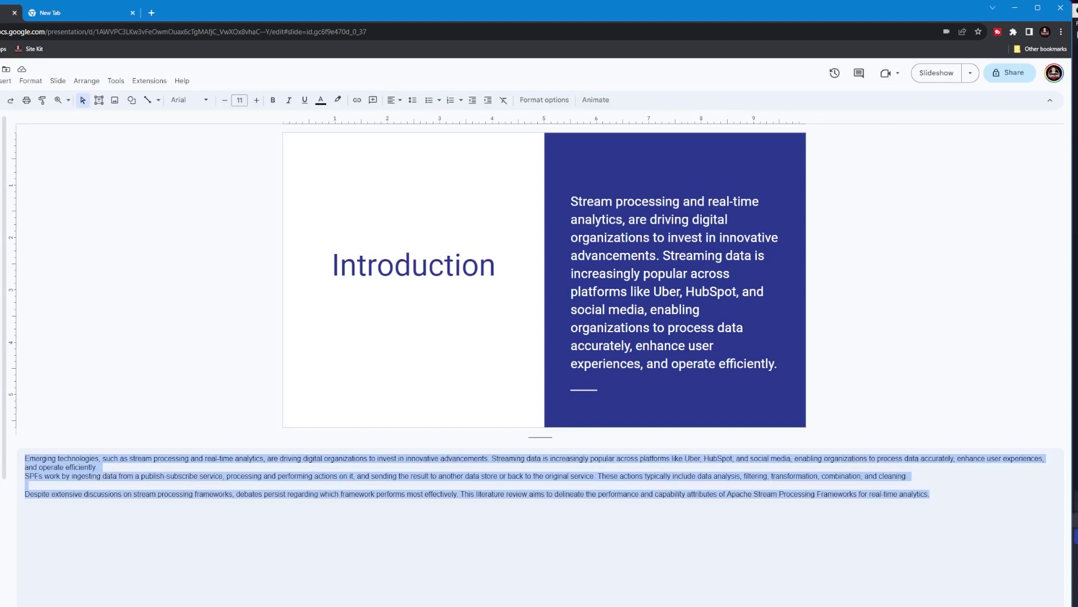
left_click(103, 465)
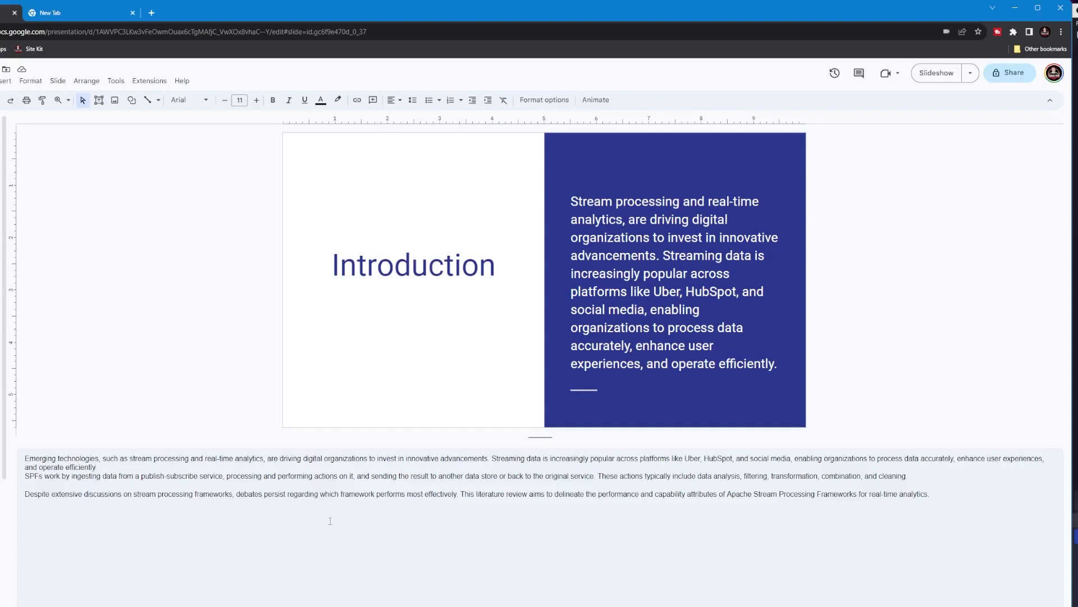
left_click(175, 484)
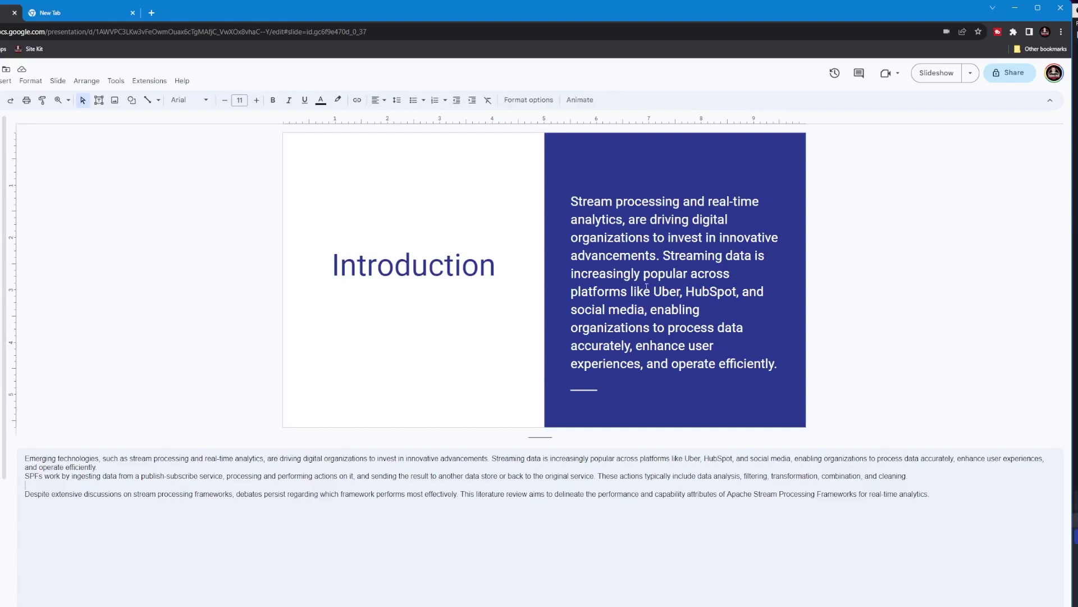
key("Page_Down")
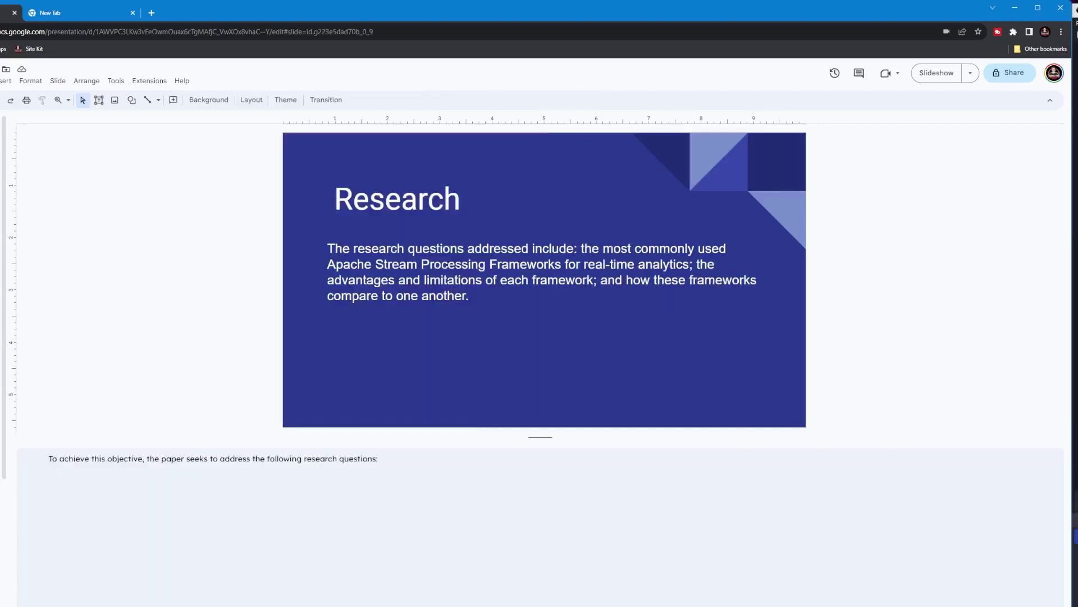
- Advance to the Apache Spark slide and select all of its speaker notes text
key("Page_Down")
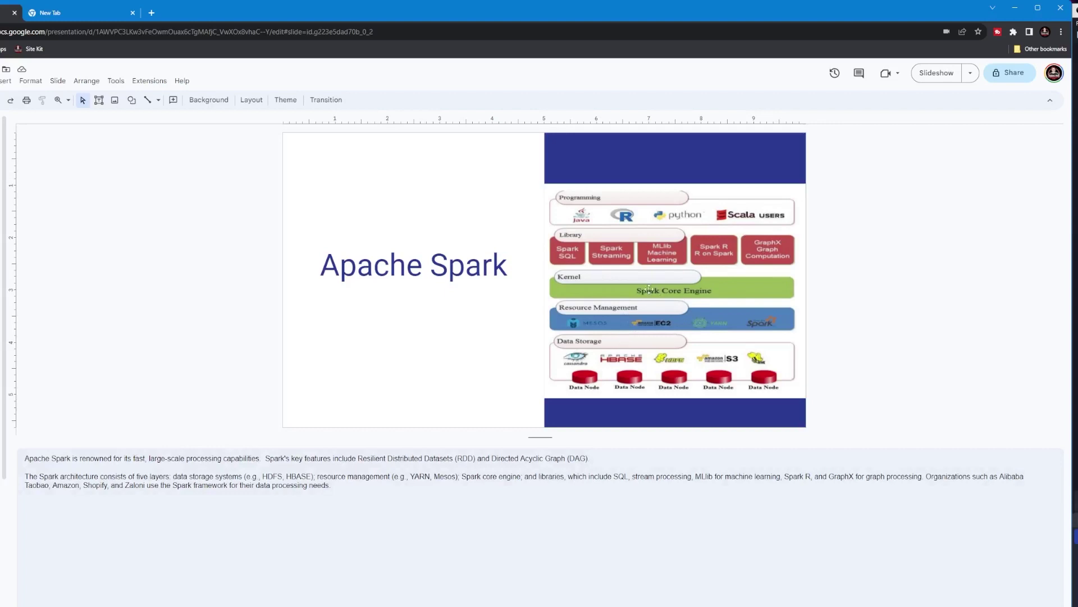
left_click(260, 500)
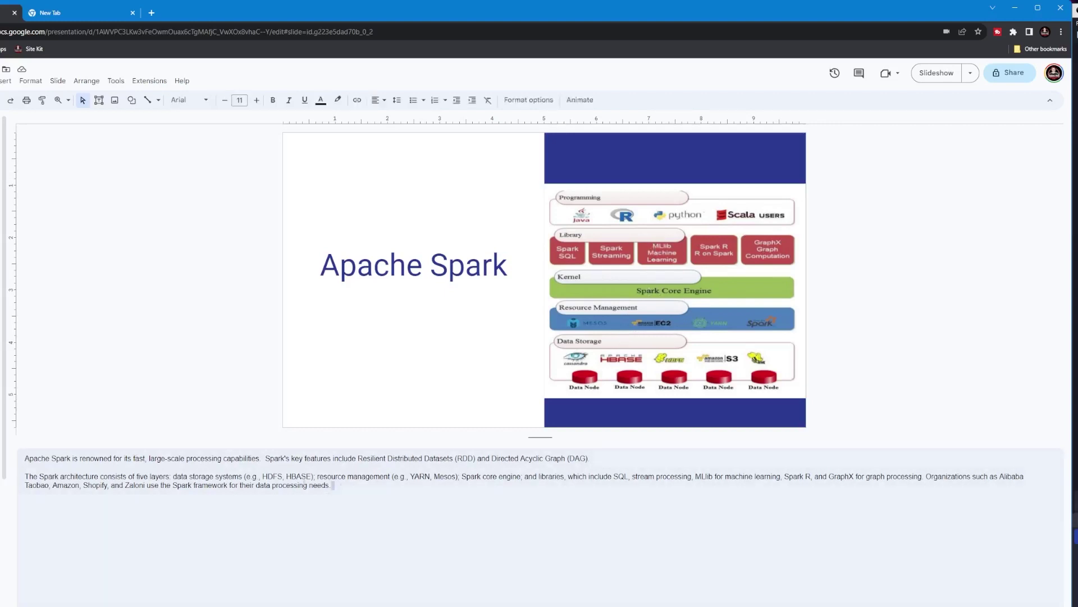
key("ctrl+a")
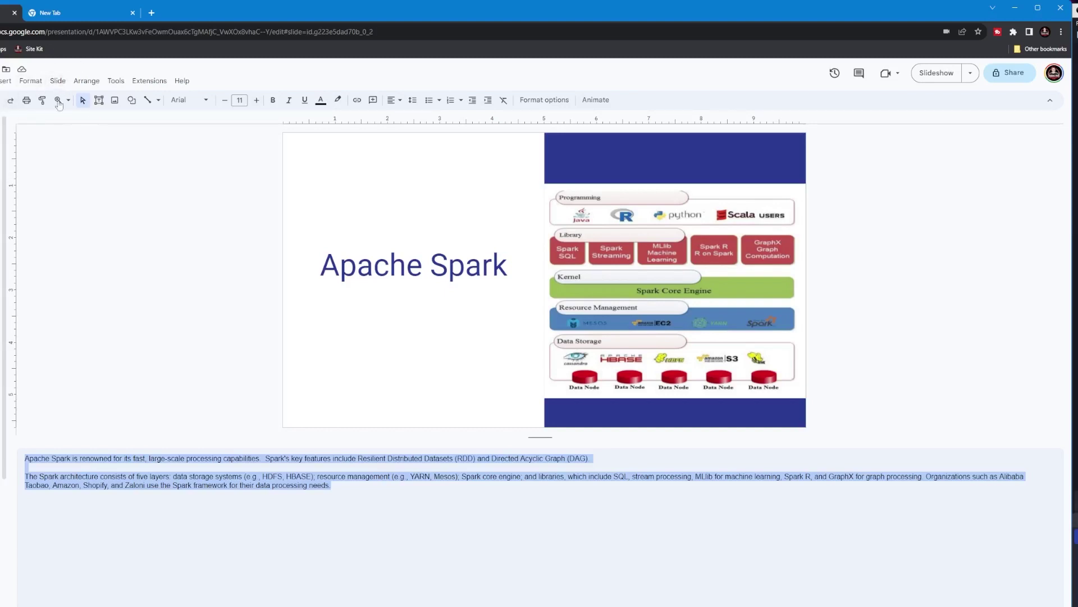
- From the spare new tab, launch Google Meet via the Google apps grid to start a call
left_click(100, 15)
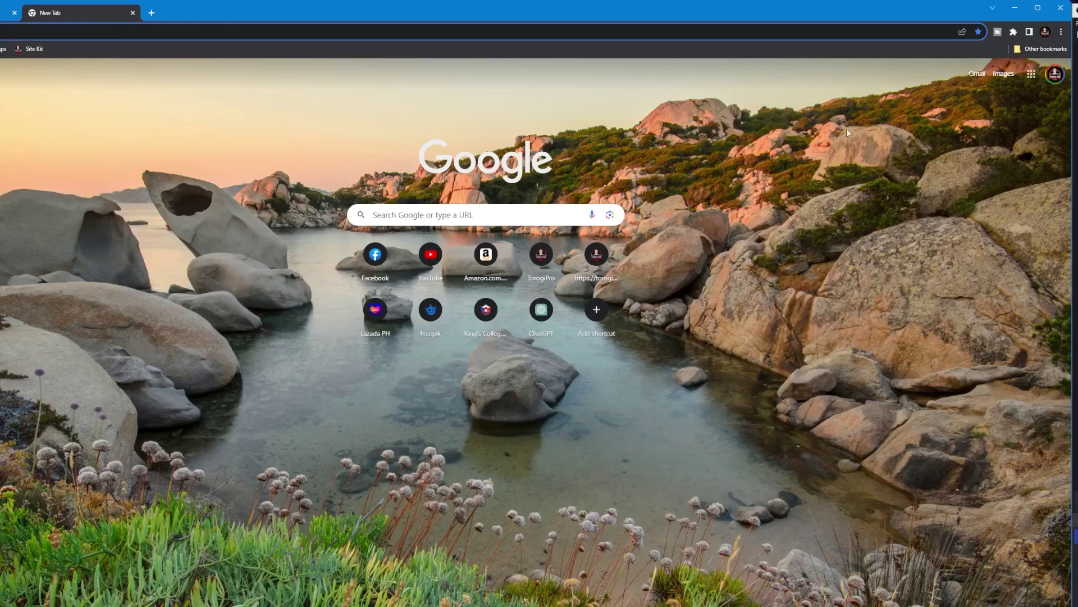
left_click(1031, 73)
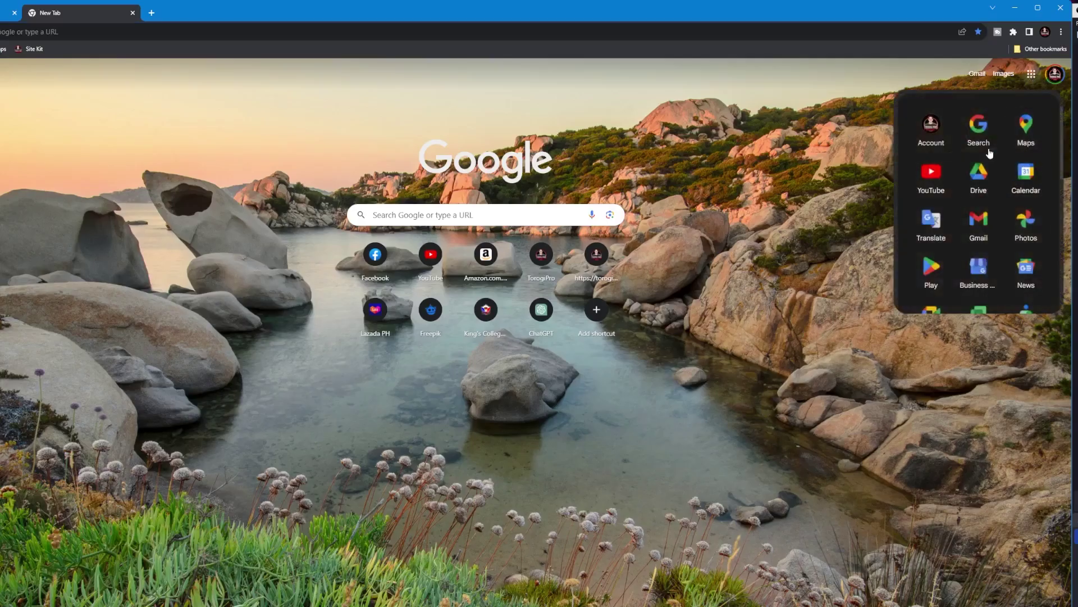
scroll(993, 193, "down", 2)
left_click(941, 220)
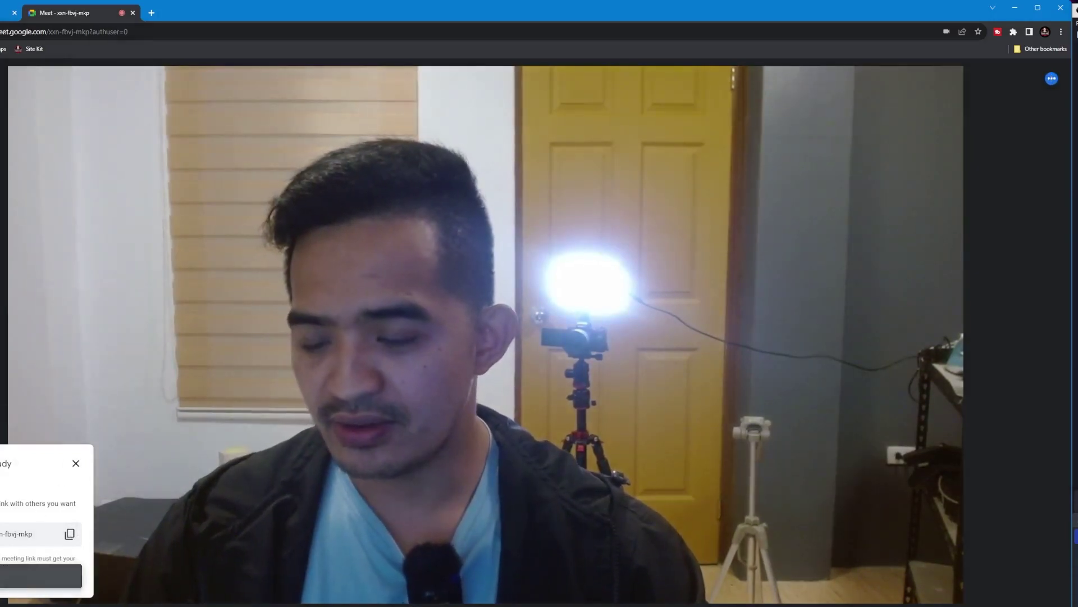
- Dismiss the 'Your meeting's ready' panel, mute the microphone with Ctrl+D, and switch back to the slides tab
left_click(75, 463)
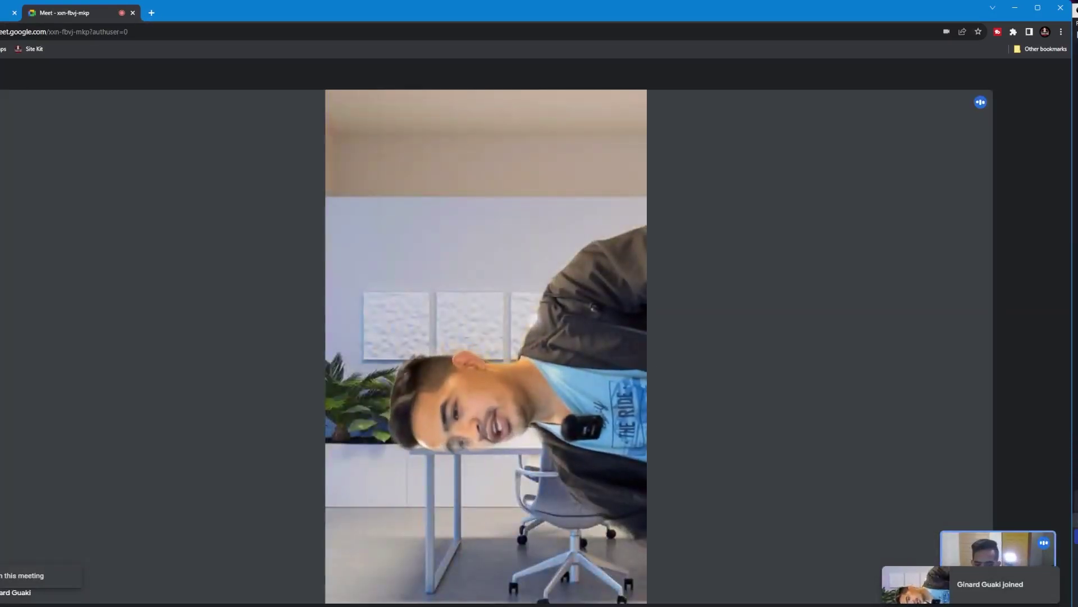
key("ctrl+d")
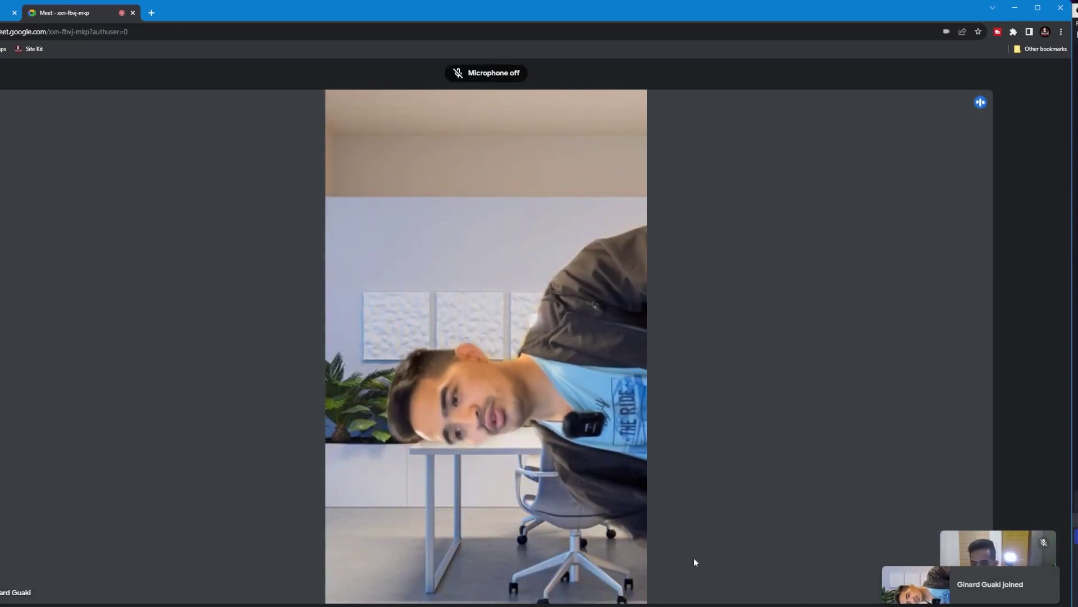
key("ctrl+Page_Up")
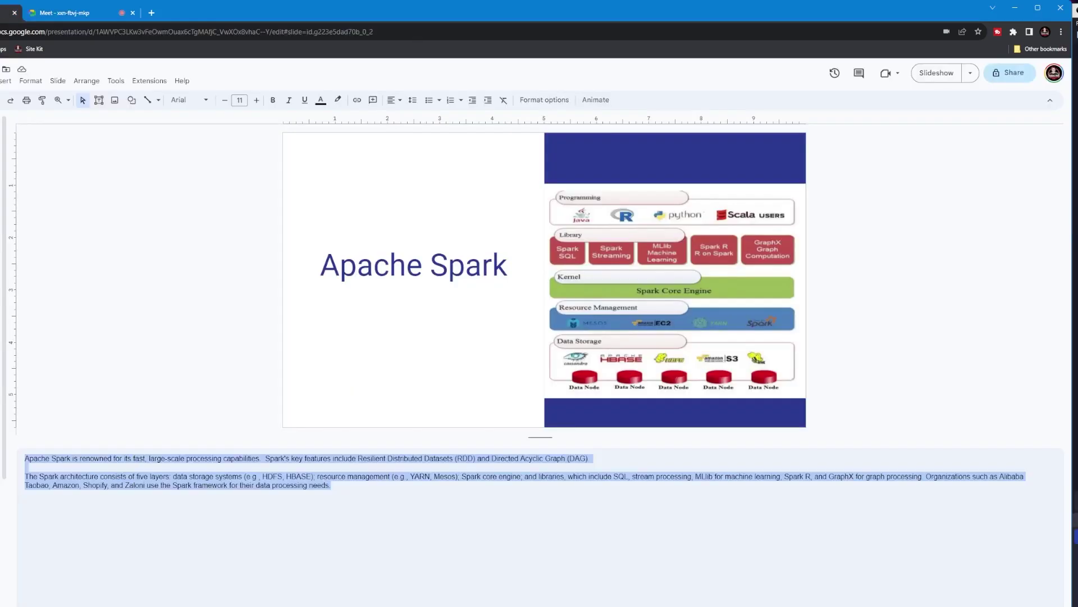
- Test the slideshow full screen, exit with Esc, and open the Slideshow dropdown options
left_click(944, 77)
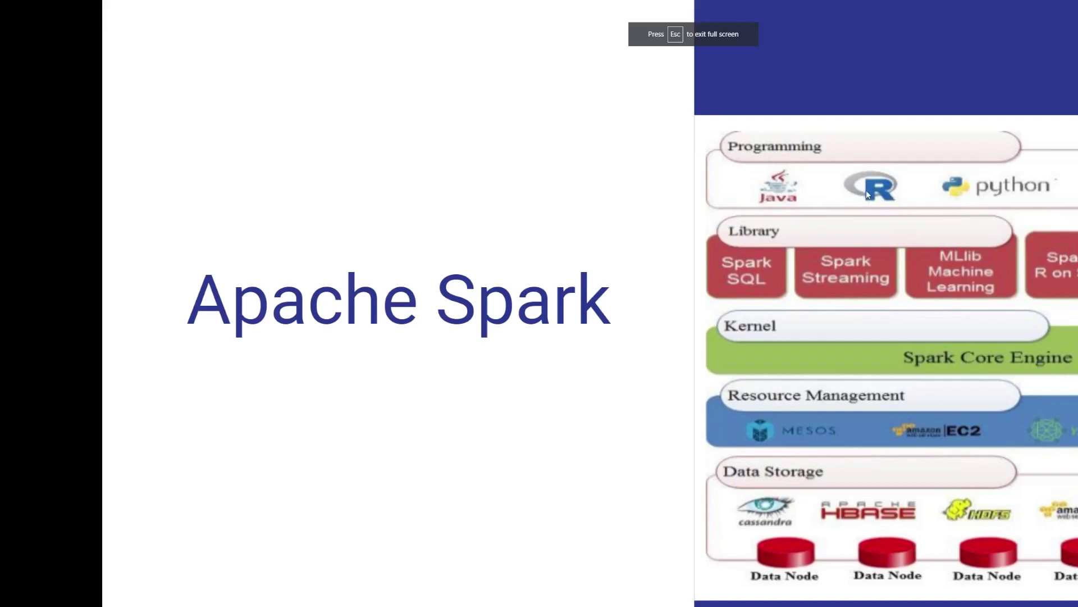
key("Escape")
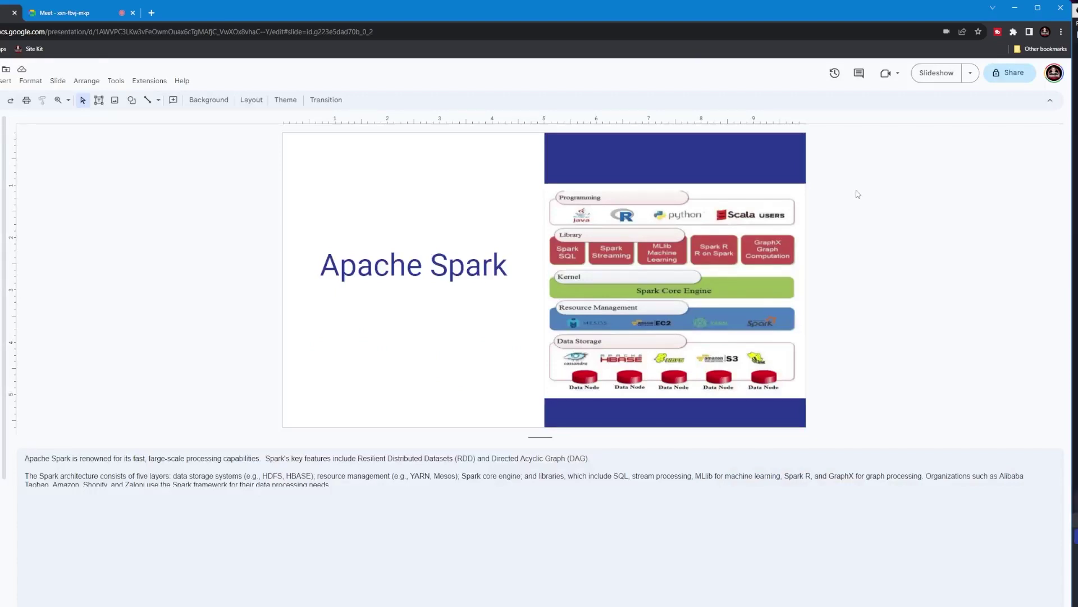
left_click(971, 74)
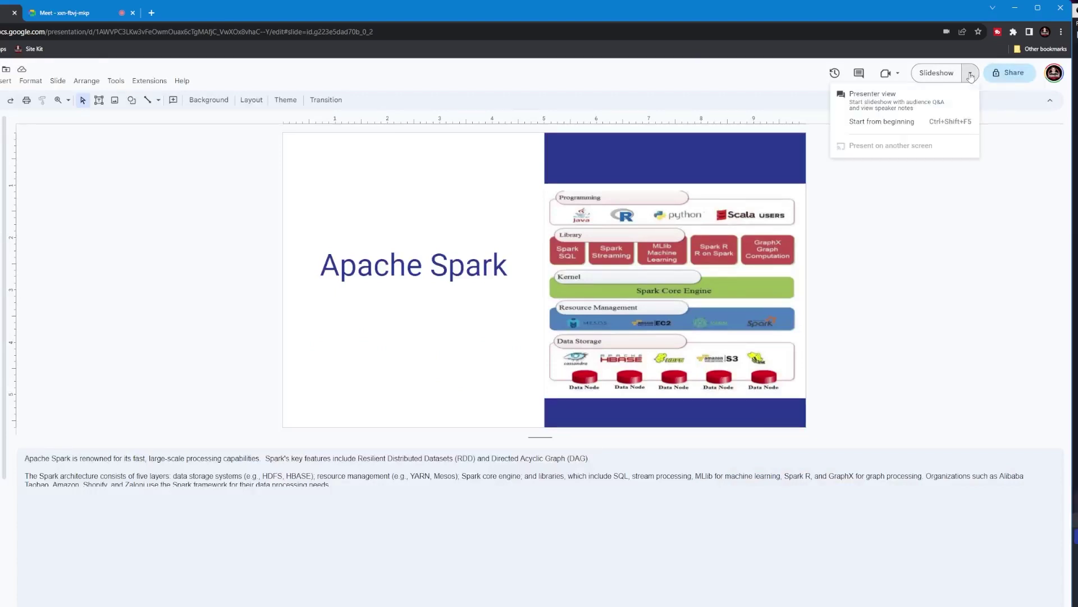
- Launch Presenter view and position its speaker notes window near the centre of the screen
left_click(915, 110)
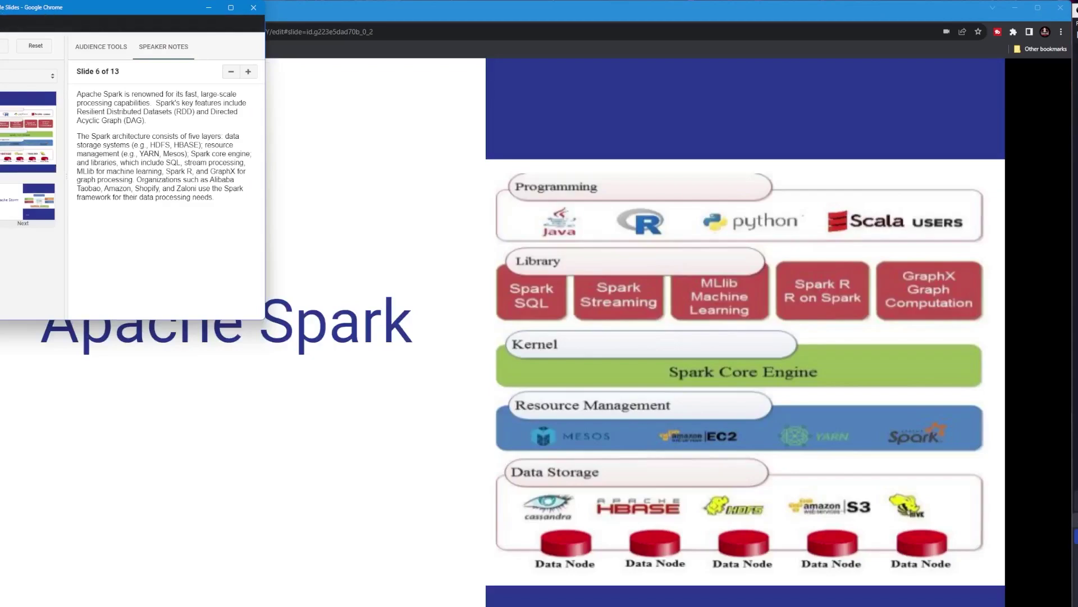
left_click_drag(118, 7, 392, 304)
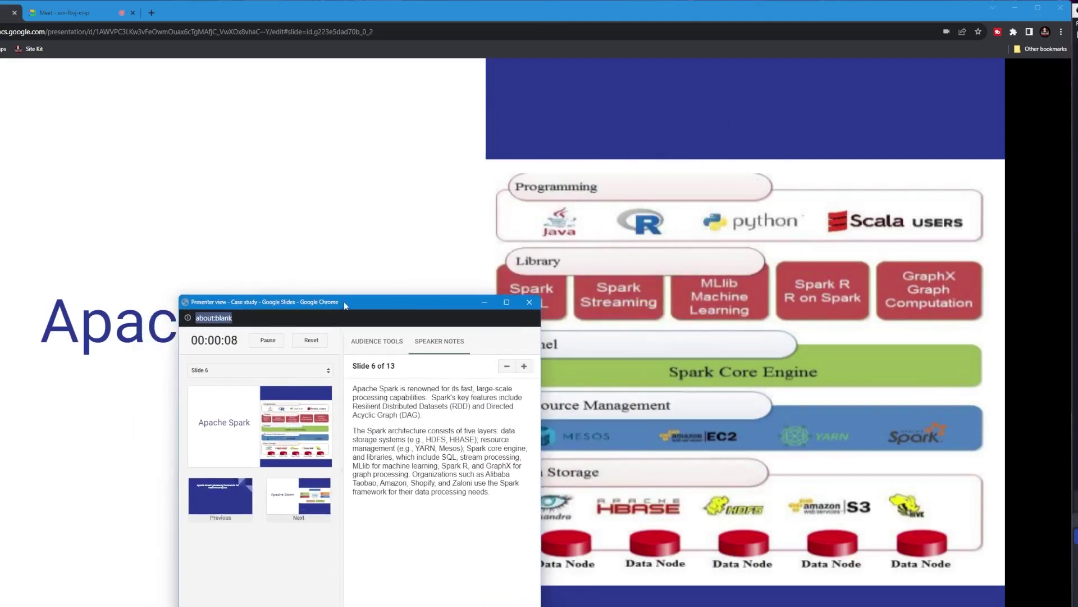
left_click_drag(358, 304, 544, 161)
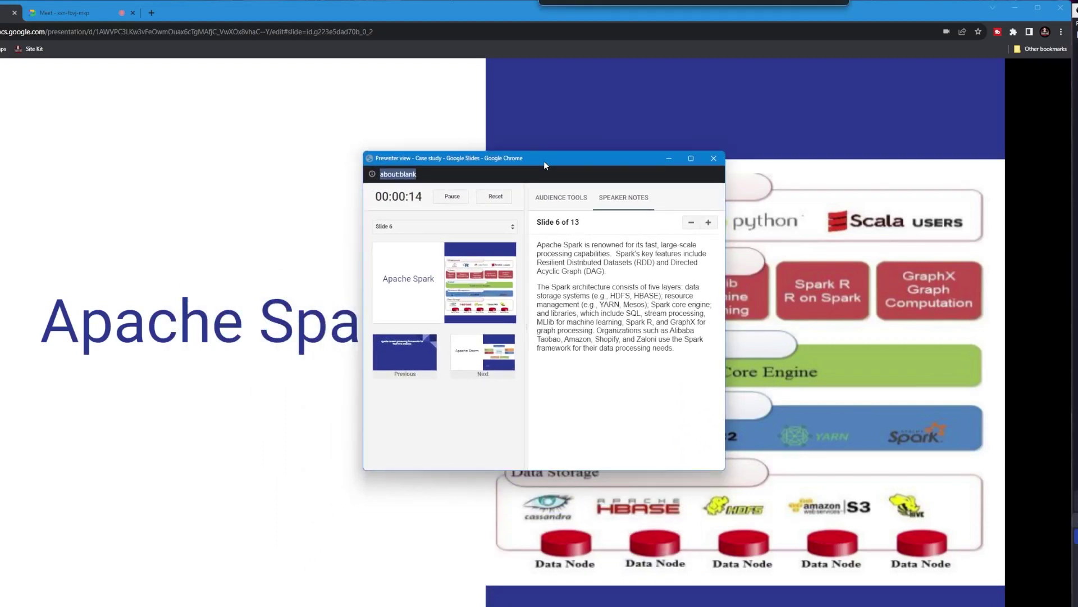
left_click_drag(543, 161, 555, 139)
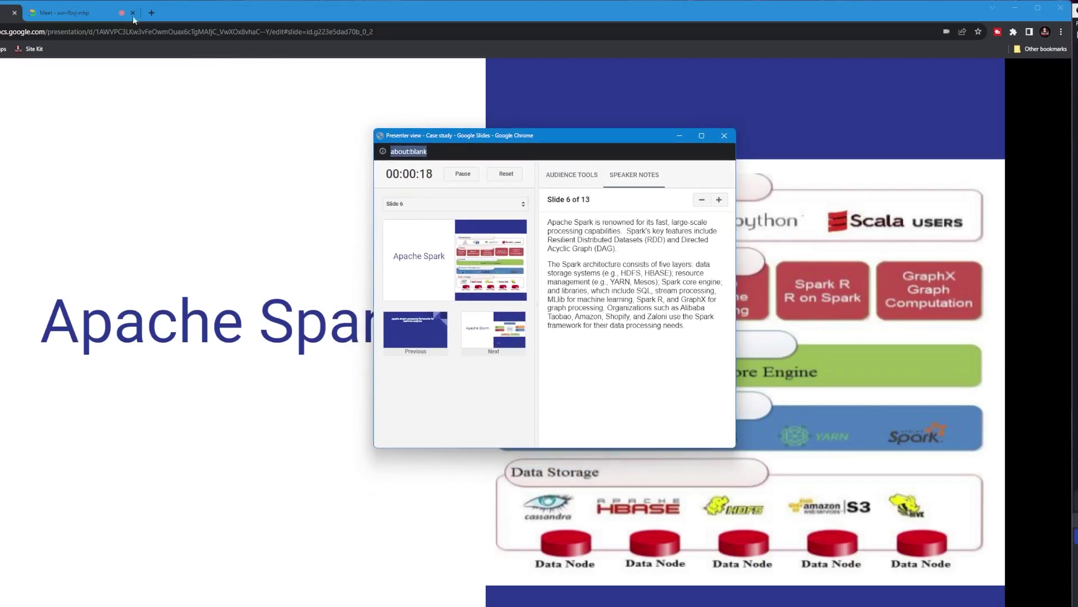
- In the Meet call, share the 'Case study - Google Slides' tab
left_click(85, 10)
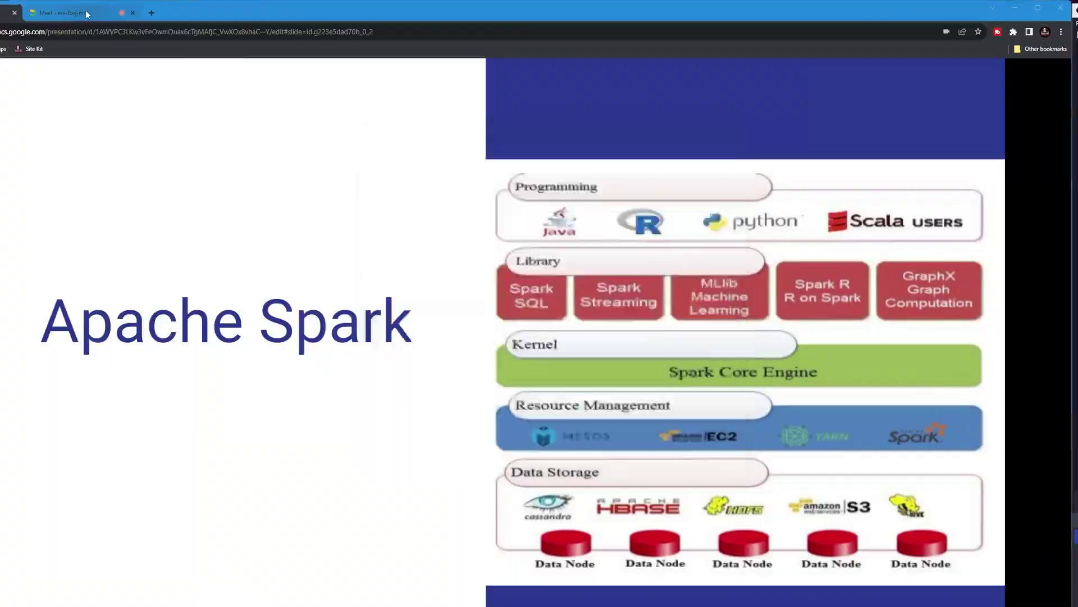
left_click(85, 13)
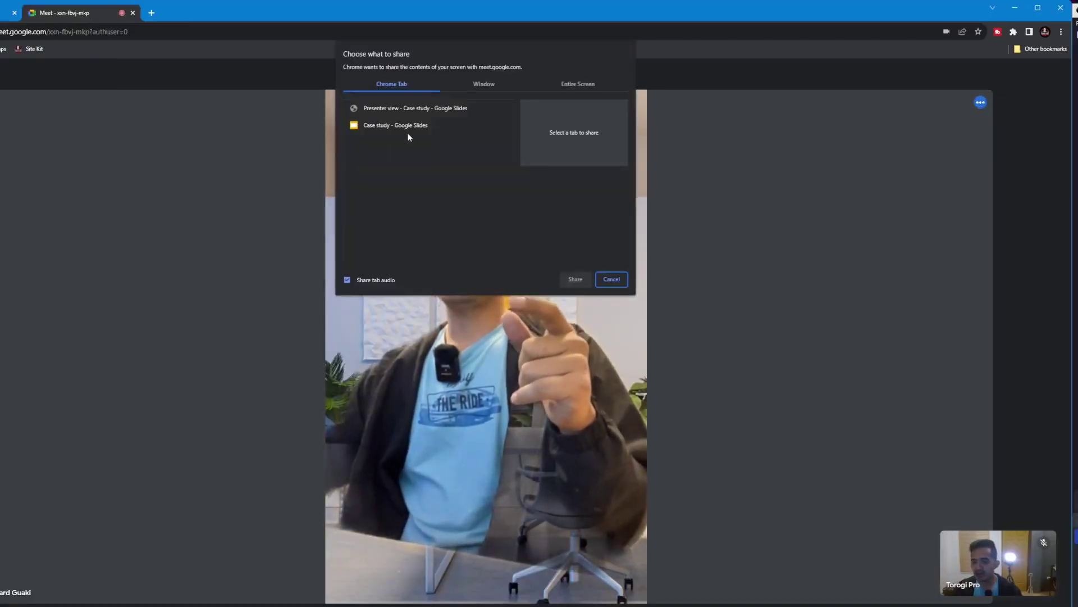
left_click(393, 127)
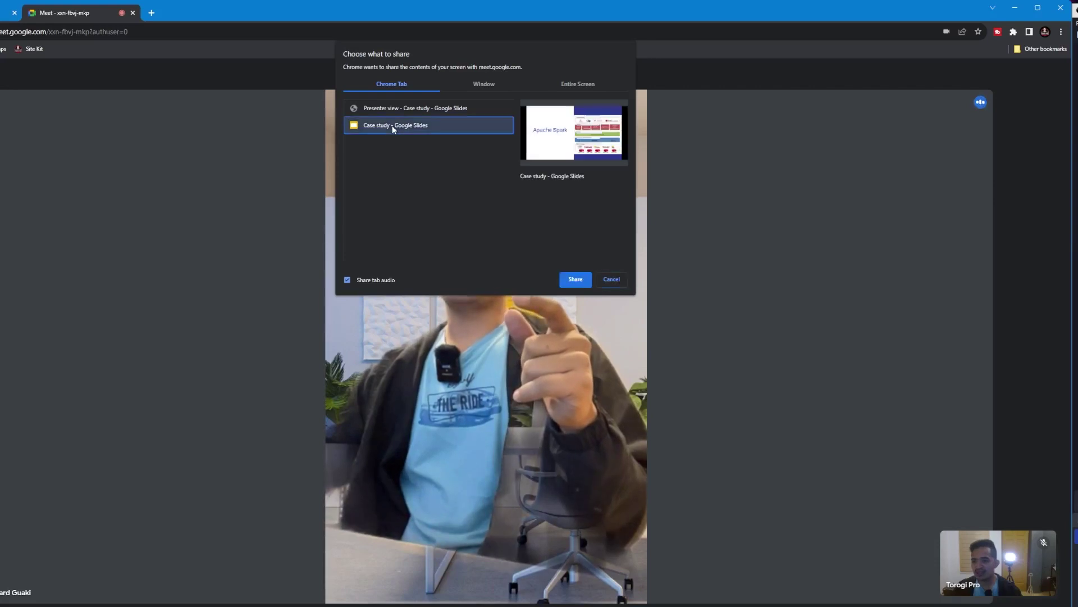
left_click(574, 280)
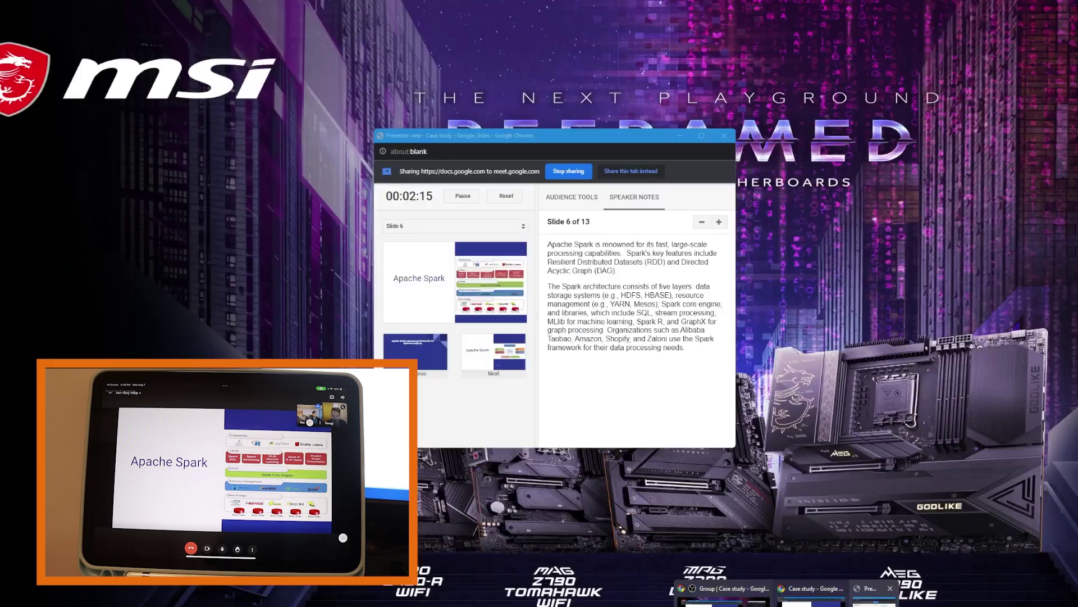
- Enlarge the presenter view window and its slide previews, then advance to slide 7, Apache Storm
left_click(874, 596)
left_click_drag(633, 137, 692, 186)
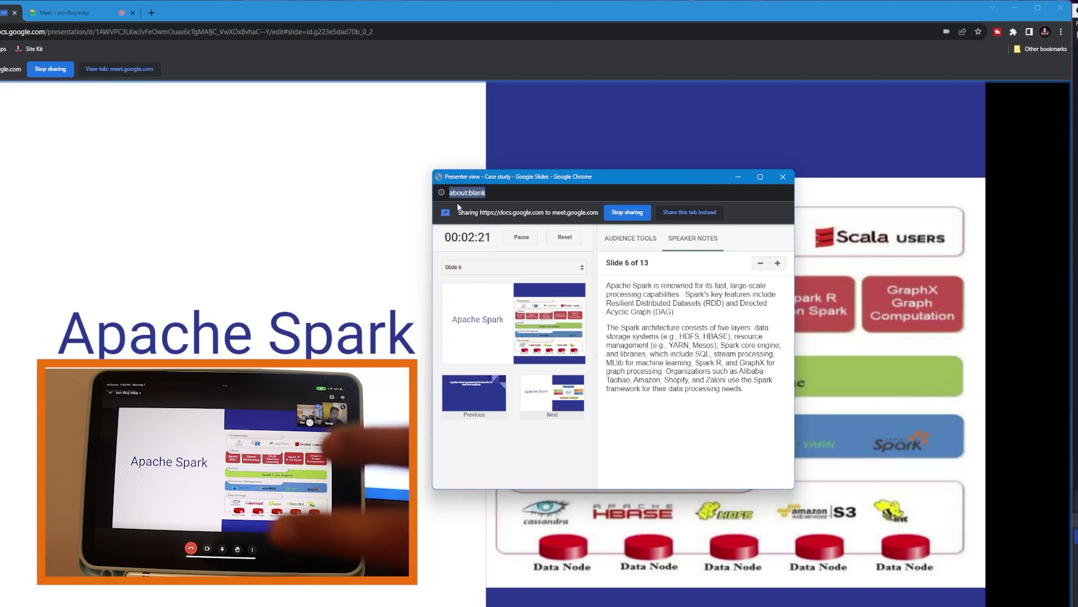
left_click_drag(433, 200, 147, 200)
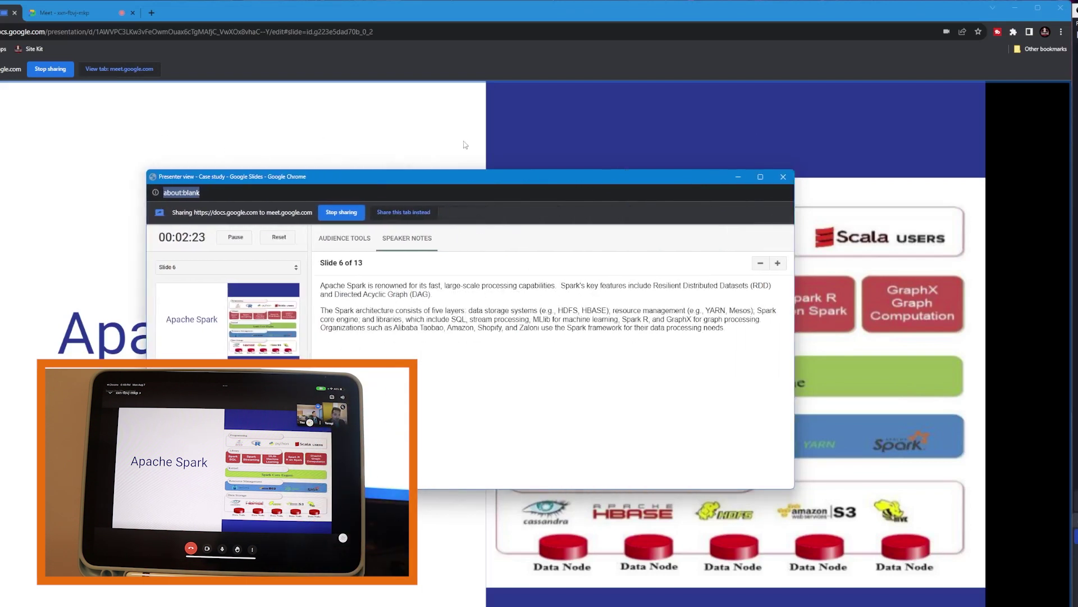
left_click_drag(464, 171, 464, 65)
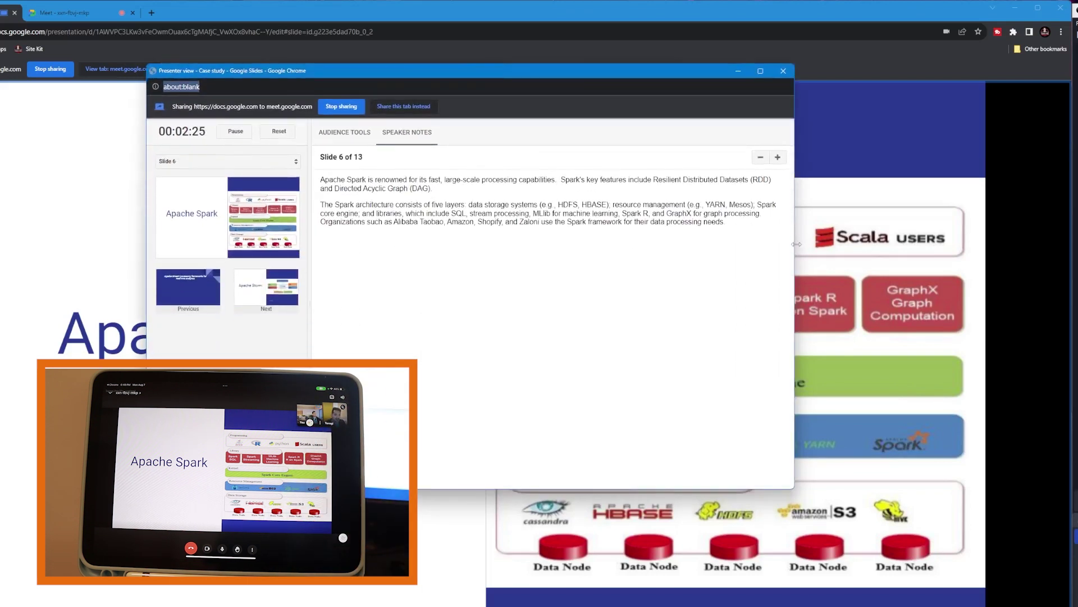
left_click_drag(795, 245, 1050, 279)
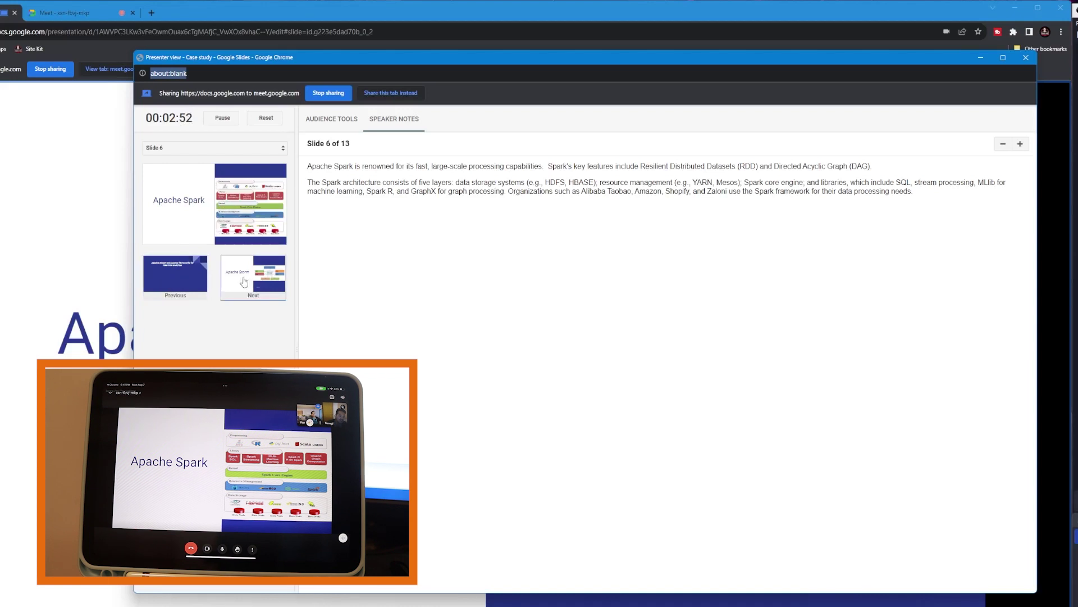
left_click_drag(293, 279, 456, 290)
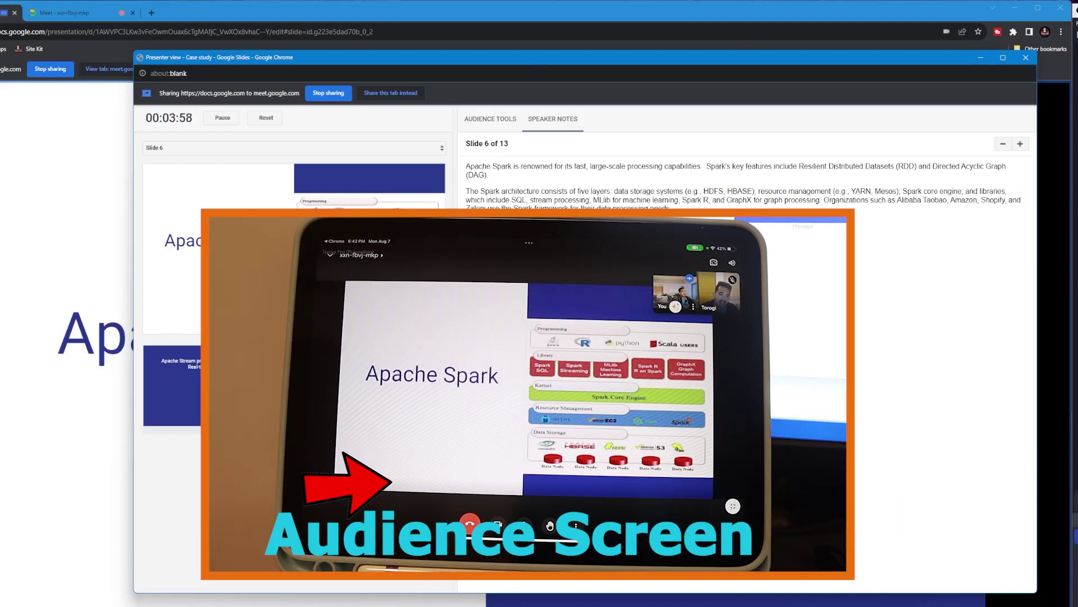
key("Right")
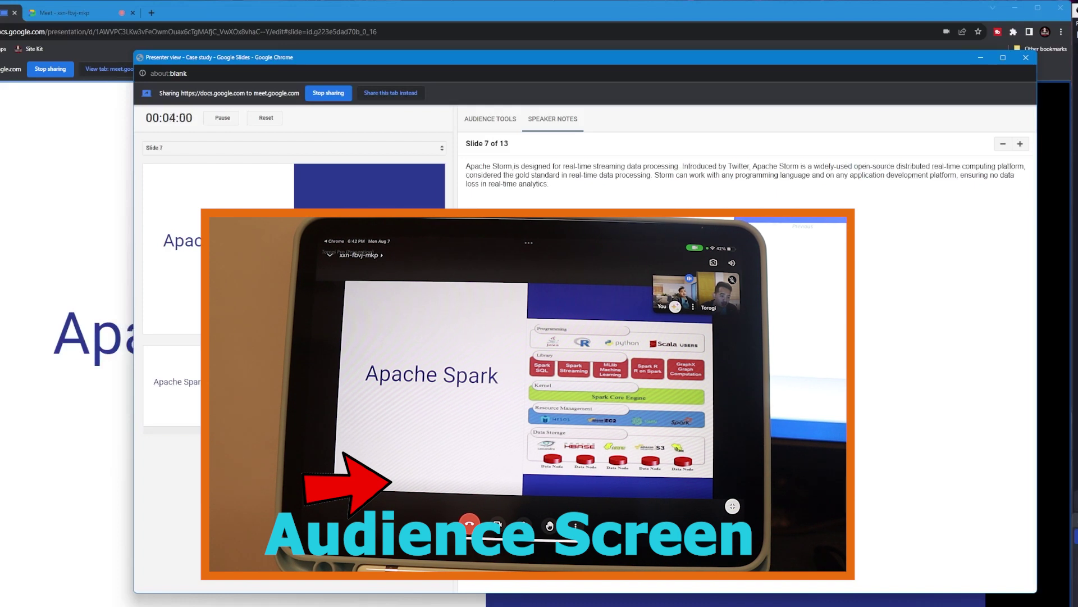